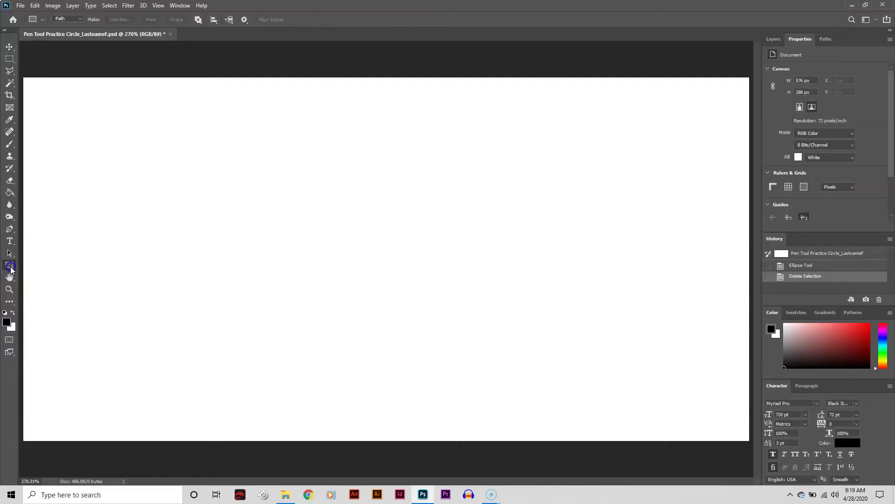
- Draw a small test circle on the canvas with the Ellipse tool
right_click(10, 266)
left_click(38, 278)
left_click_drag(244, 99, 573, 501)
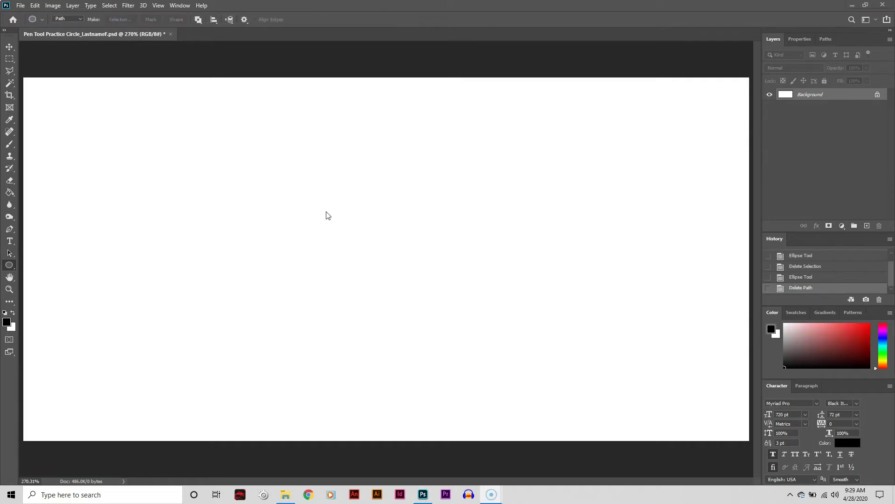
- Show the grid over the canvas via View > Show > Grid
left_click(158, 5)
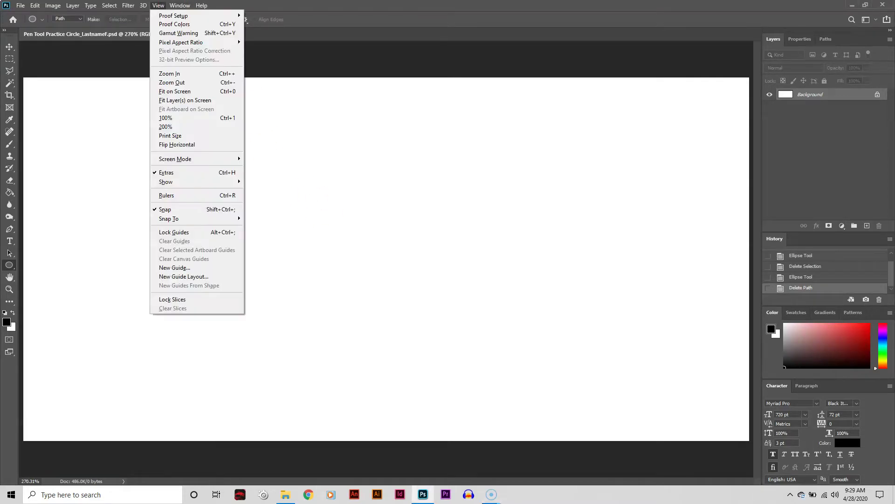
mouse_move(164, 182)
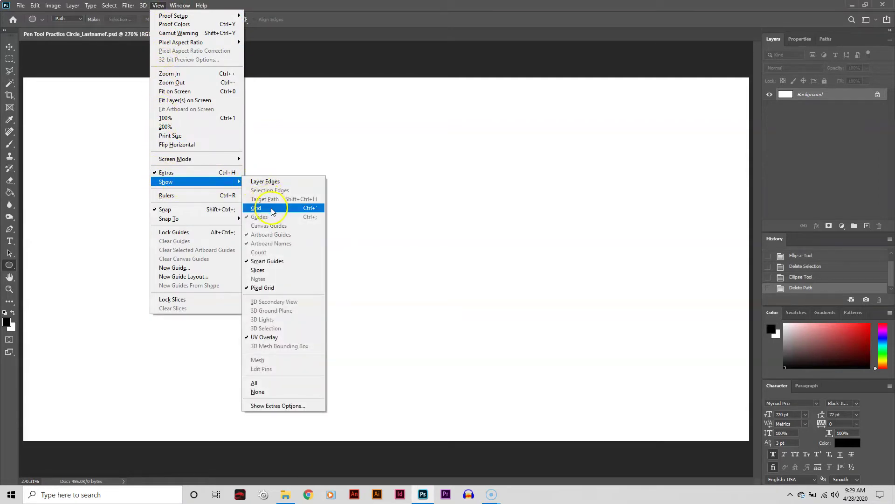
left_click(300, 211)
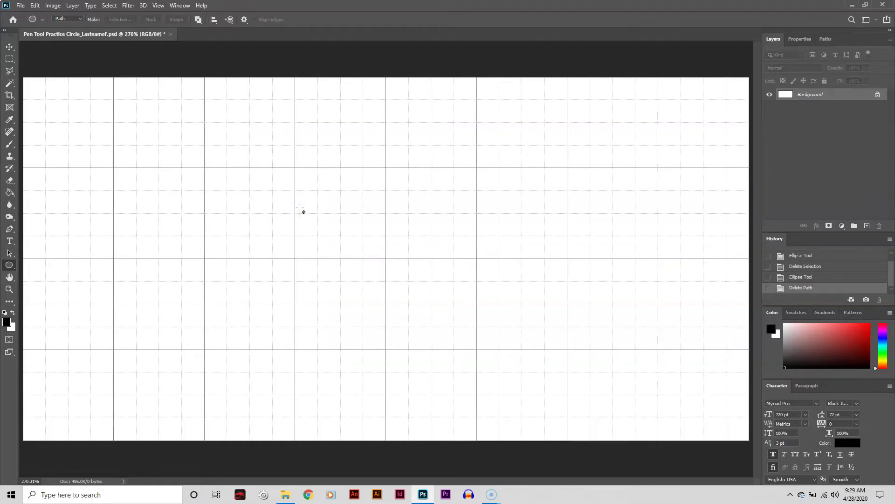
- Confirm View > Snap is on and select the Pen tool in Path mode
left_click(157, 6)
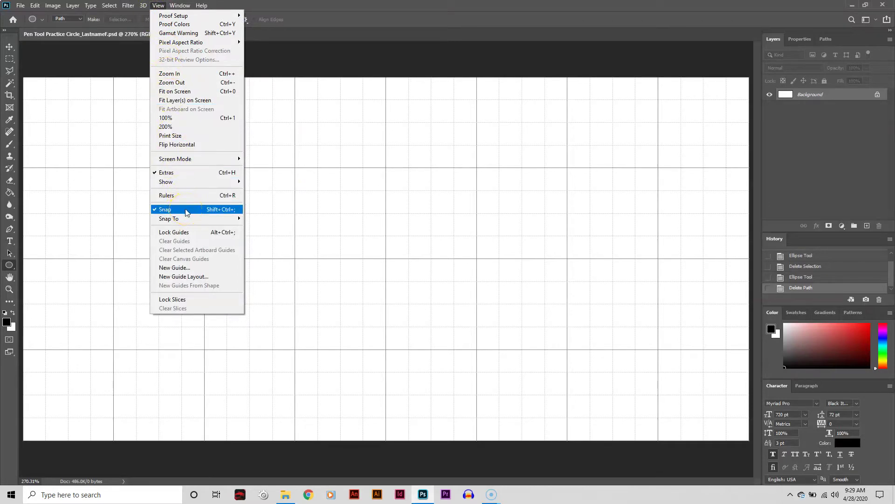
mouse_move(189, 218)
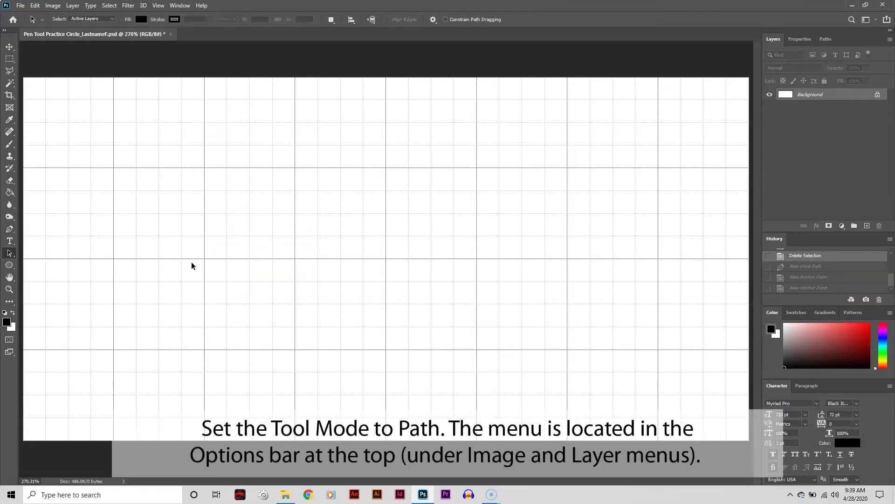
left_click(10, 229)
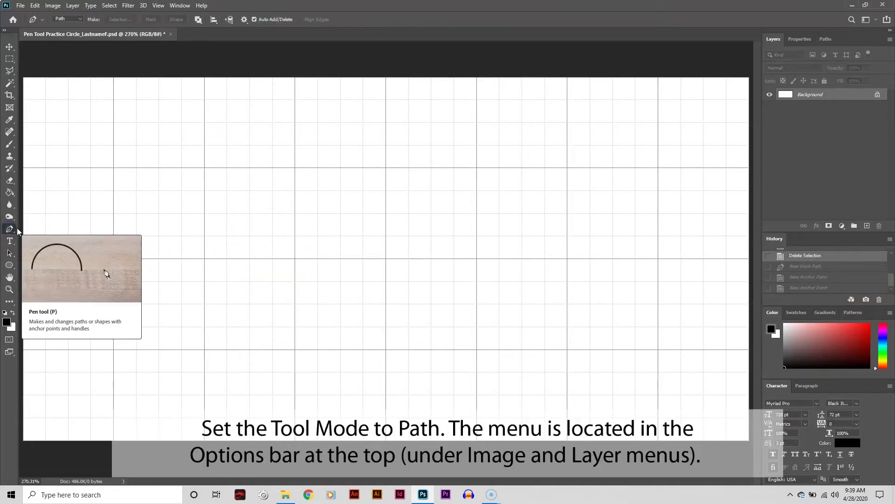
- Place anchors at top, left, bottom and right grid points and close the diamond path
left_click(385, 101)
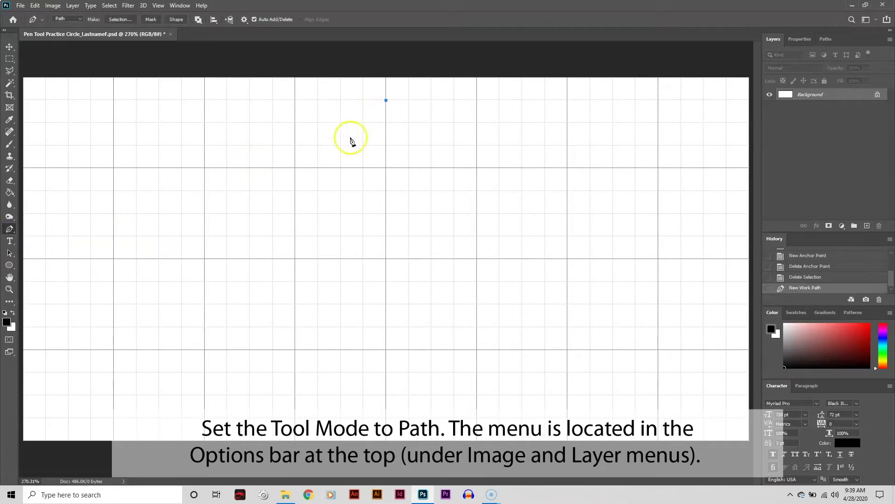
left_click(227, 259)
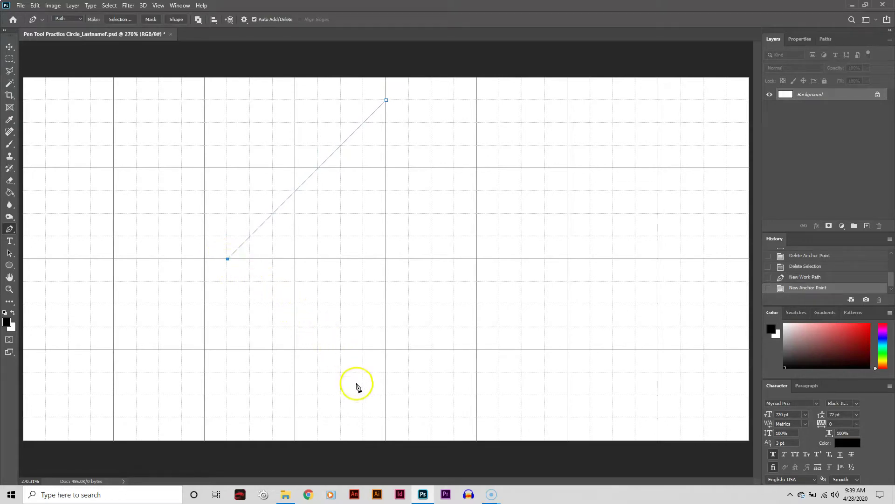
left_click(386, 418)
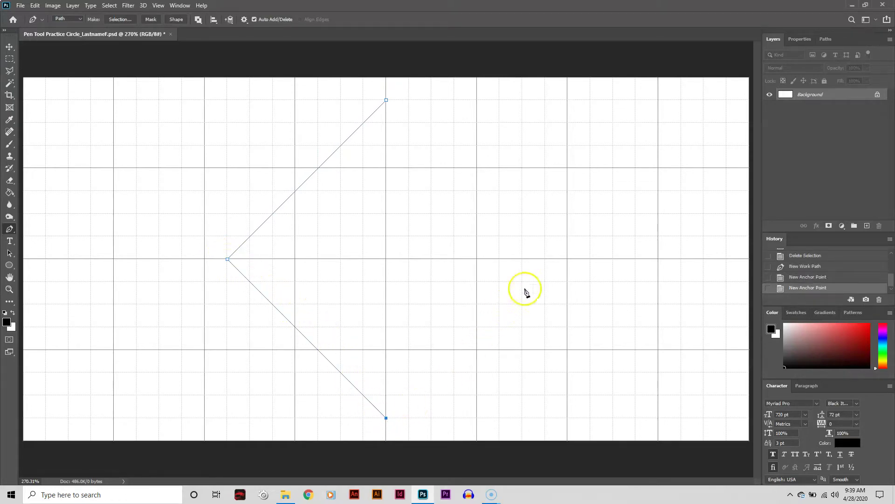
left_click(545, 259)
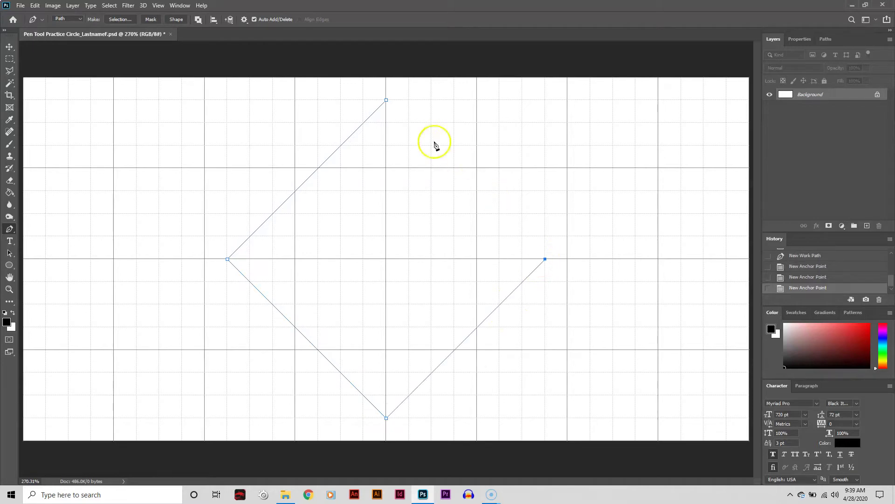
left_click(387, 100)
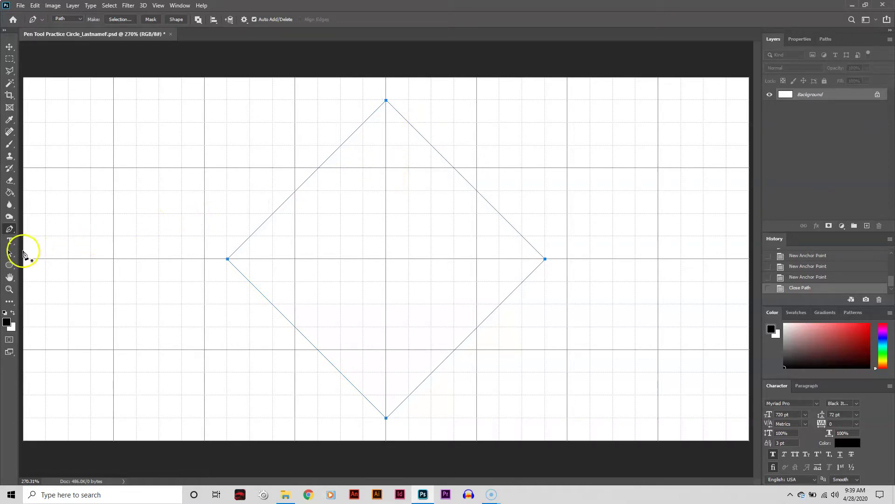
- With the Direct Selection Tool, reset the diamond's left corner and select its top anchor
left_click(13, 256)
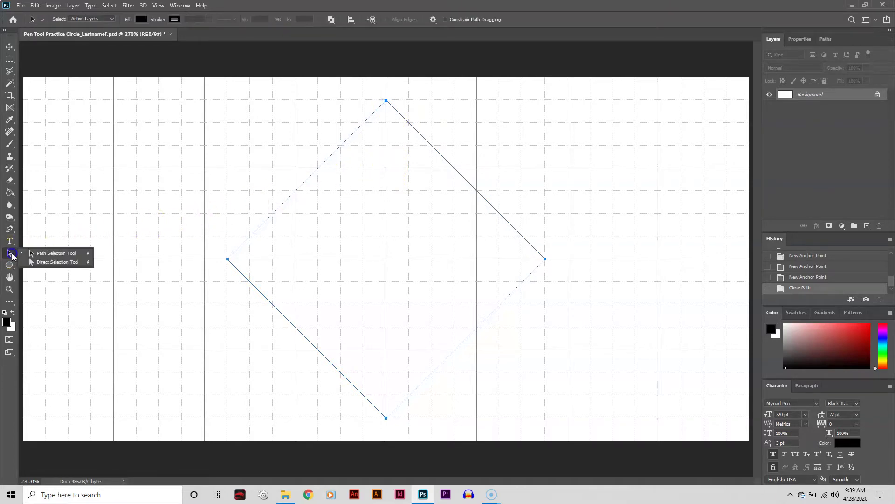
left_click(73, 264)
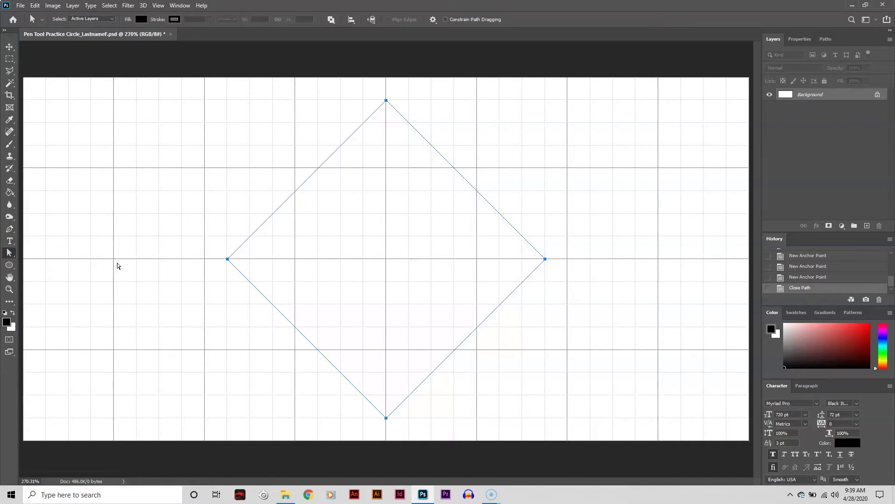
left_click(196, 235)
left_click_drag(199, 233, 228, 258)
mouse_move(386, 99)
left_mouse_down()
mouse_move(386, 124)
mouse_move(386, 101)
left_mouse_up()
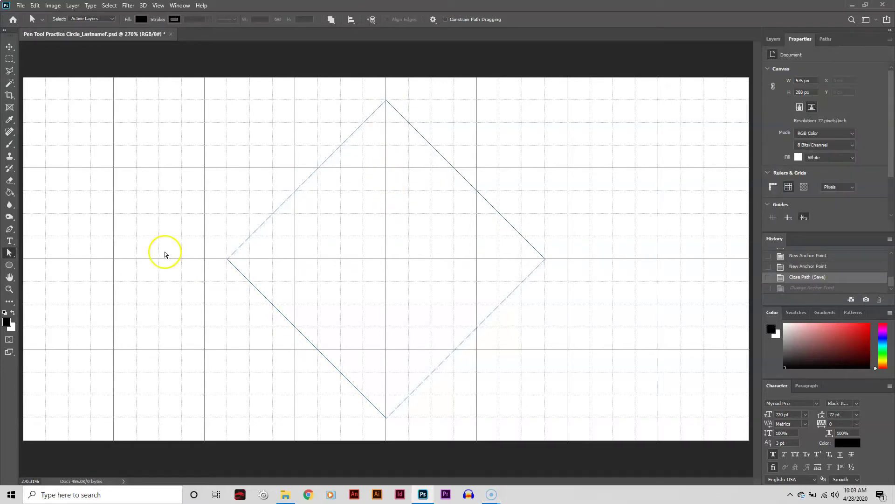
- With the Pen tool, convert the top corner into a smooth point with level handles
left_click_drag(370, 90, 410, 107)
left_click(9, 229)
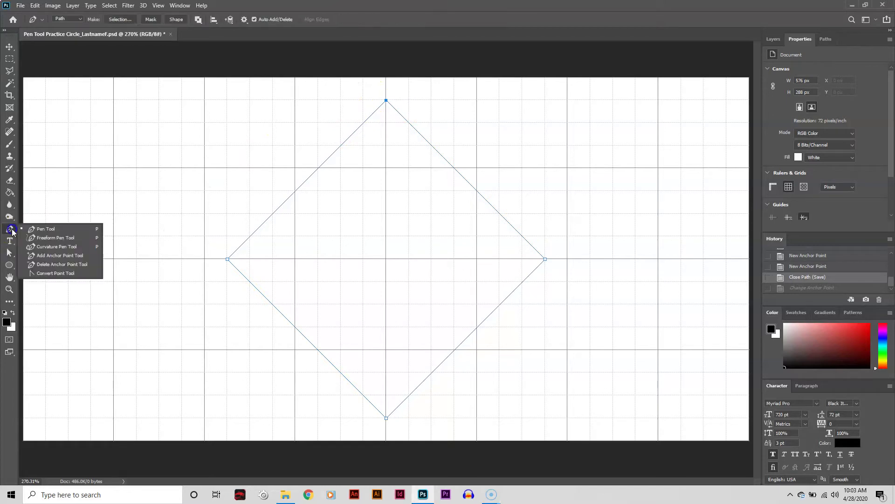
left_click(37, 229)
mouse_move(387, 101)
left_mouse_down()
mouse_move(386, 112)
mouse_move(358, 104)
mouse_move(402, 99)
mouse_move(368, 130)
mouse_move(336, 110)
mouse_move(348, 110)
mouse_move(322, 110)
mouse_move(336, 110)
left_mouse_up()
key("ctrl+z")
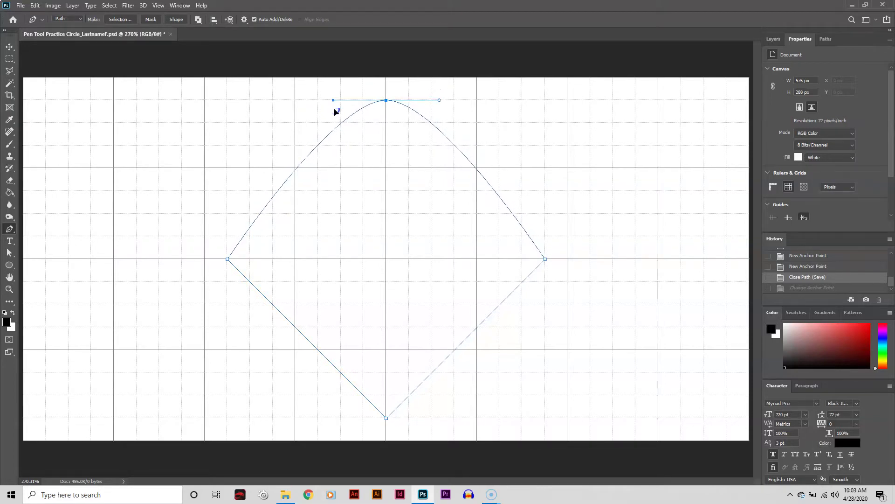
key("ctrl+shift+z")
key("ctrl+z")
key("ctrl+shift+z")
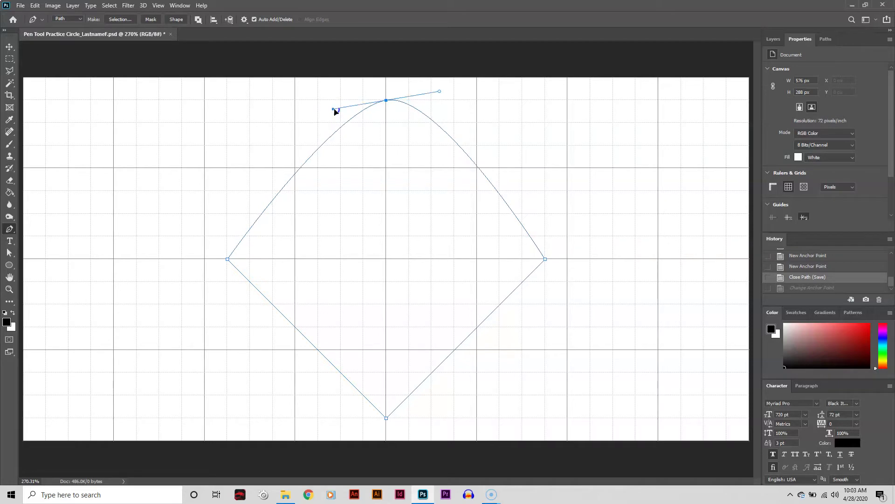
key("ctrl+z")
mouse_move(335, 112)
left_mouse_down()
mouse_move(254, 111)
mouse_move(318, 112)
left_mouse_up()
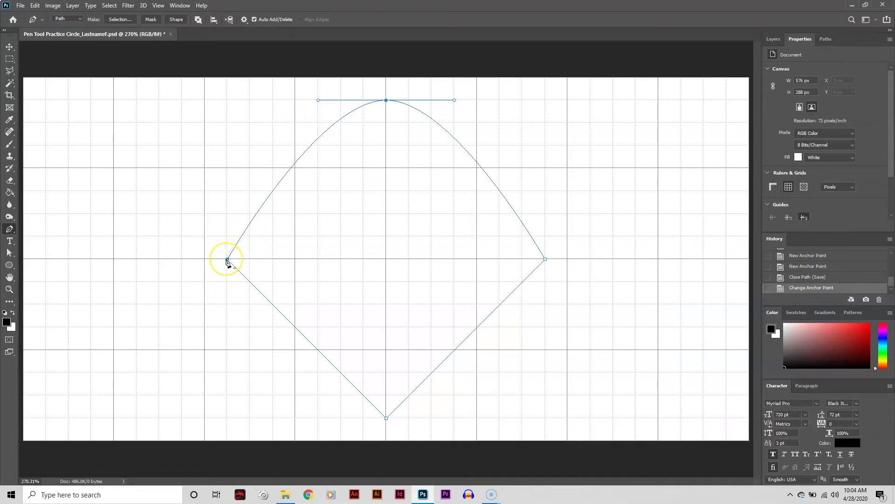
- Convert the left, bottom and right corners into smooth curve points, removing a stray anchor
left_click_drag(227, 259, 235, 327)
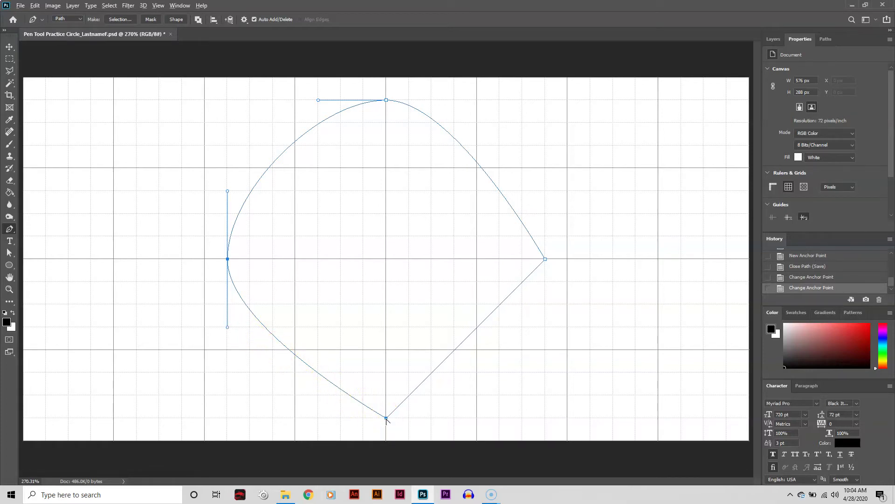
left_click_drag(387, 418, 457, 421)
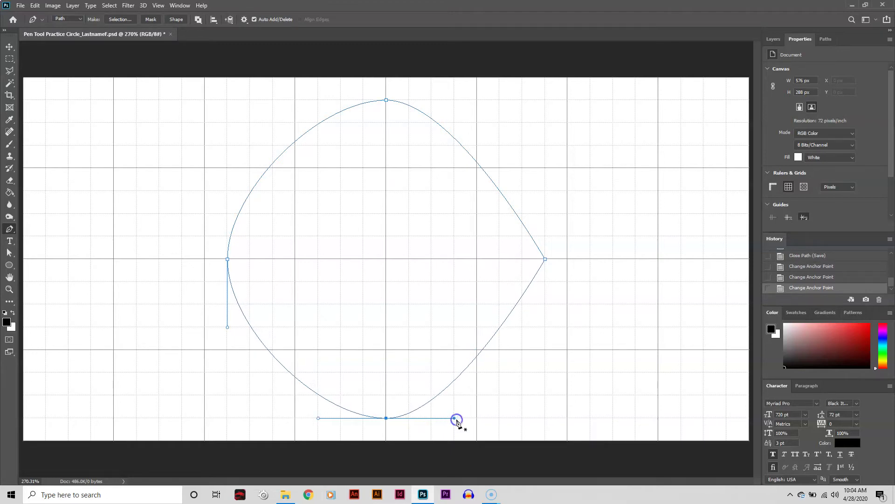
left_click(534, 281)
left_click(545, 259)
left_click_drag(545, 260, 553, 194)
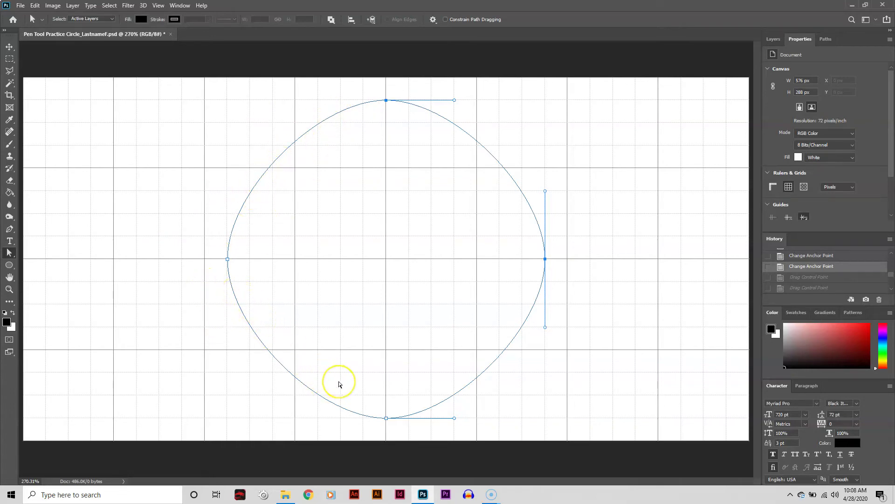
- Lengthen the handles on the top, left, bottom and right anchors to round the circle
left_click(387, 100)
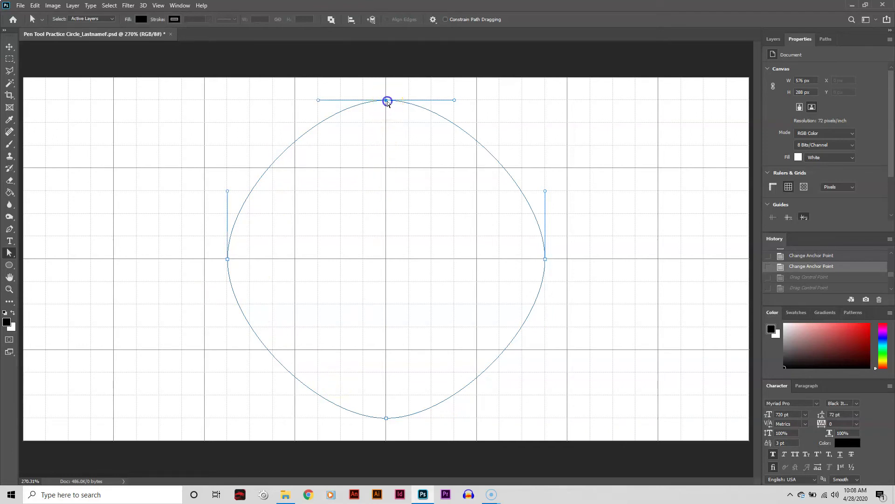
left_click_drag(459, 100, 477, 100)
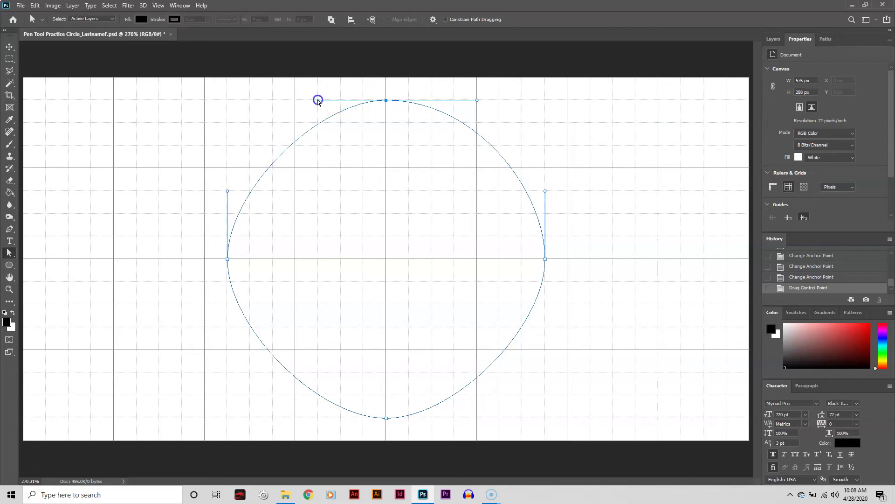
left_click_drag(318, 100, 295, 100)
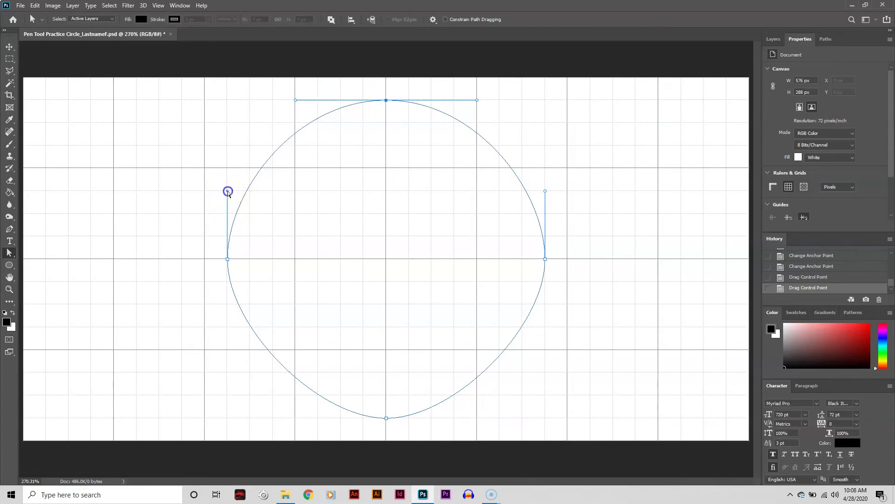
left_click_drag(228, 191, 228, 172)
left_click_drag(228, 327, 229, 348)
left_click(386, 418)
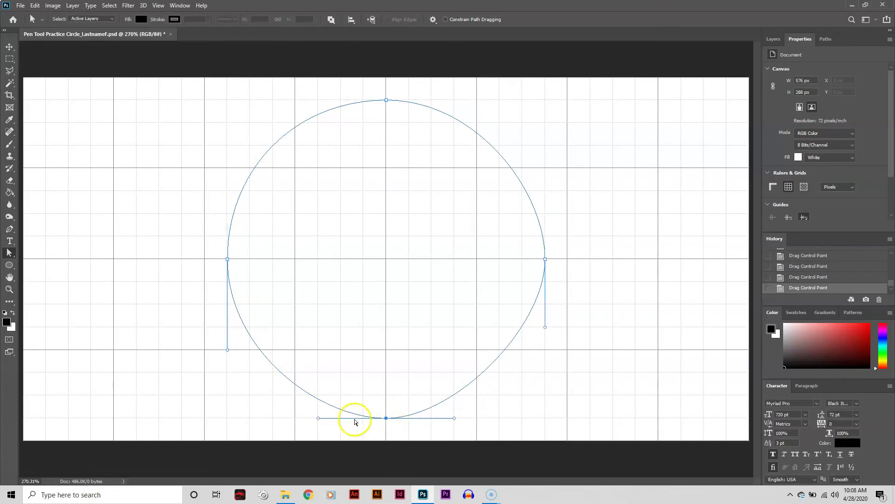
left_click_drag(316, 419, 295, 418)
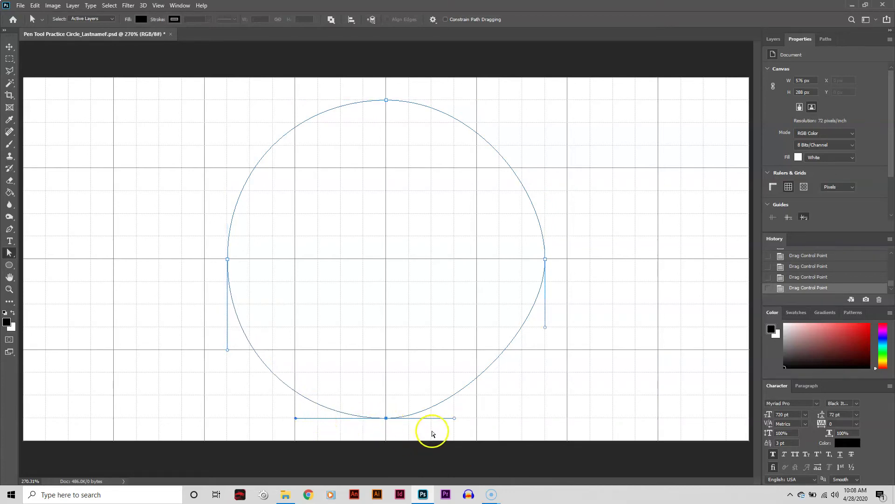
left_click_drag(456, 419, 475, 419)
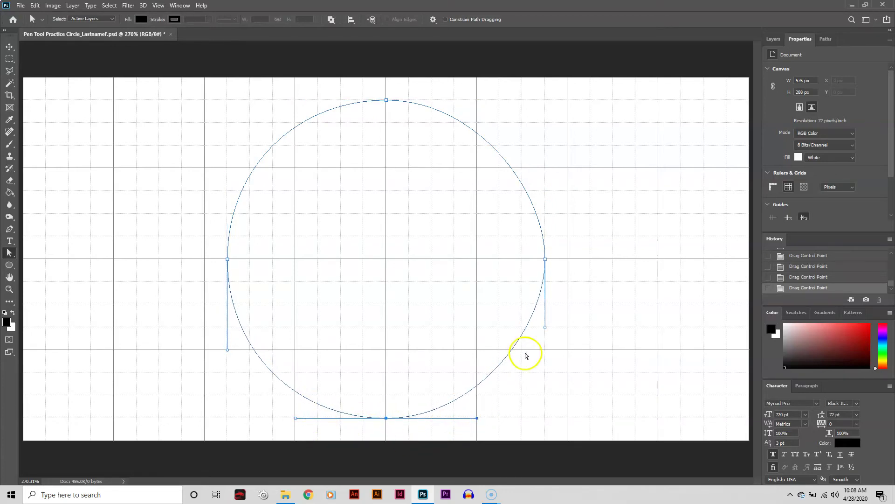
left_click(546, 328)
left_click_drag(546, 327, 546, 349)
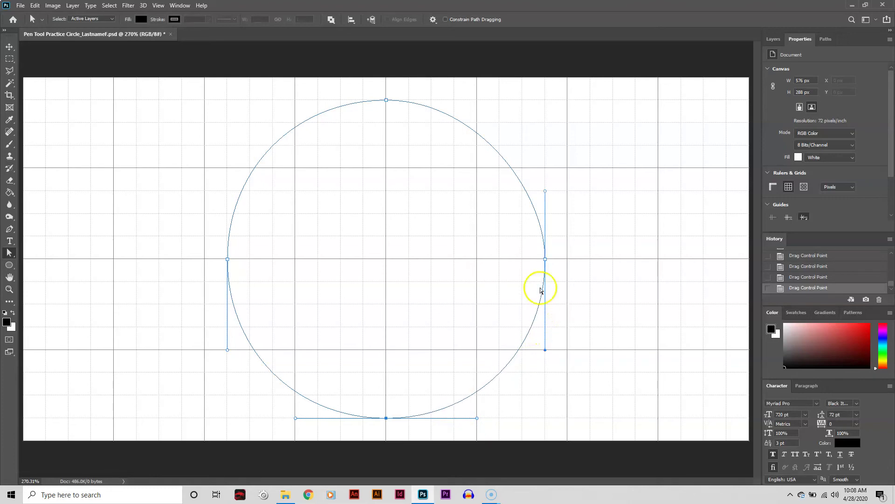
left_click_drag(546, 191, 548, 168)
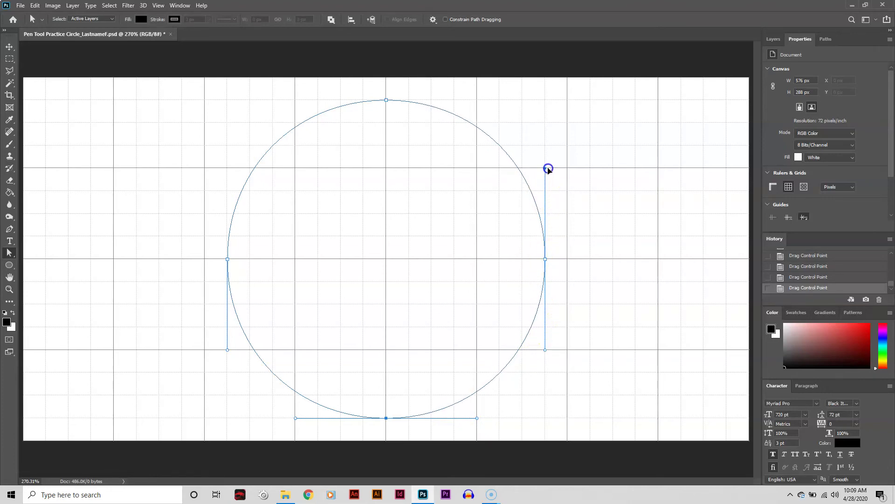
left_click(580, 205)
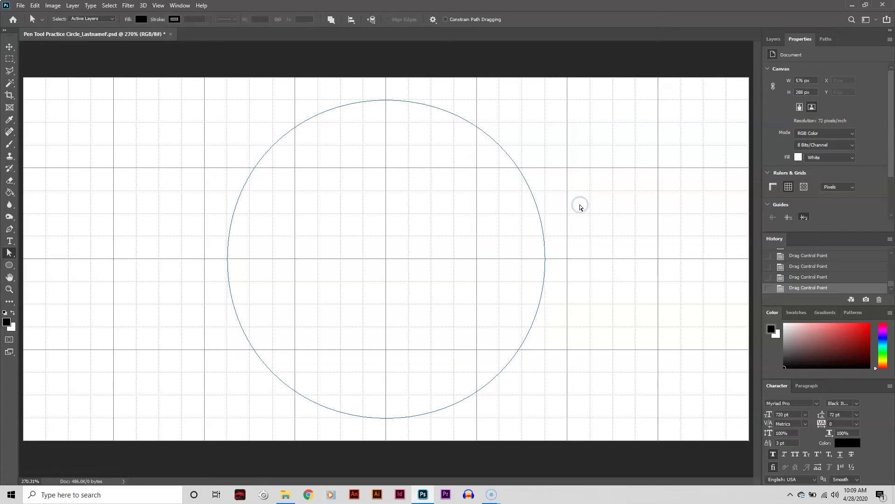
- Slightly shorten the left anchor's handles, then move the whole circle 140 px left
left_click_drag(333, 89, 398, 123)
left_click(386, 418, "shift")
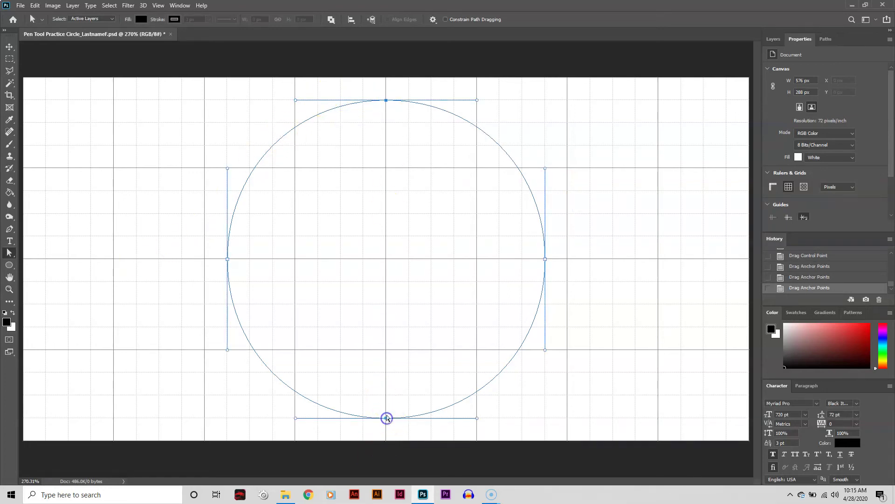
left_click(227, 258, "shift")
left_click_drag(229, 350, 229, 343)
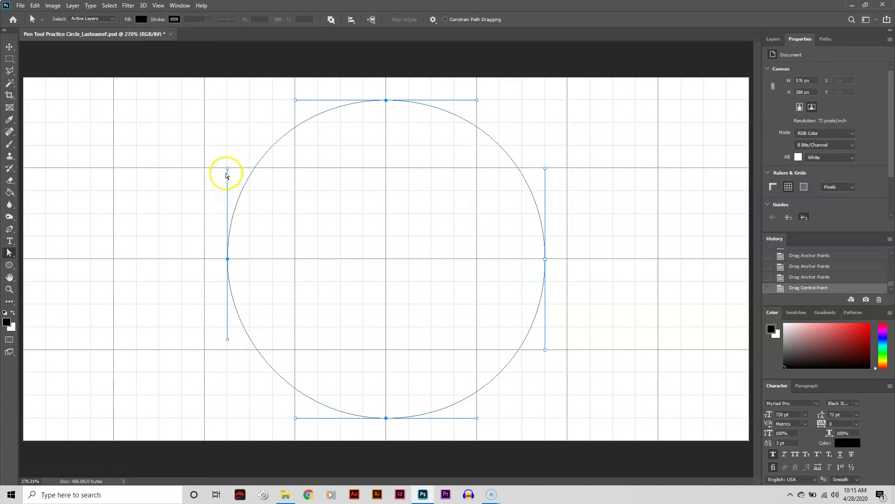
left_click_drag(227, 169, 228, 175)
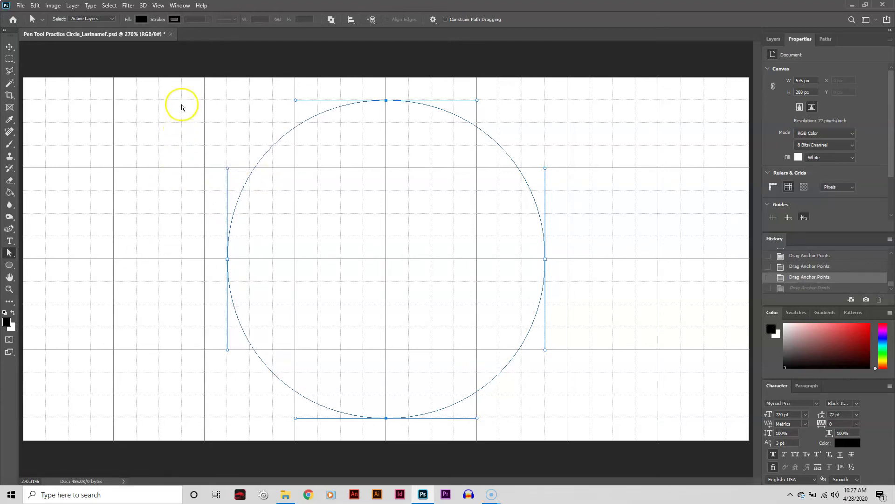
left_click_drag(185, 94, 646, 426)
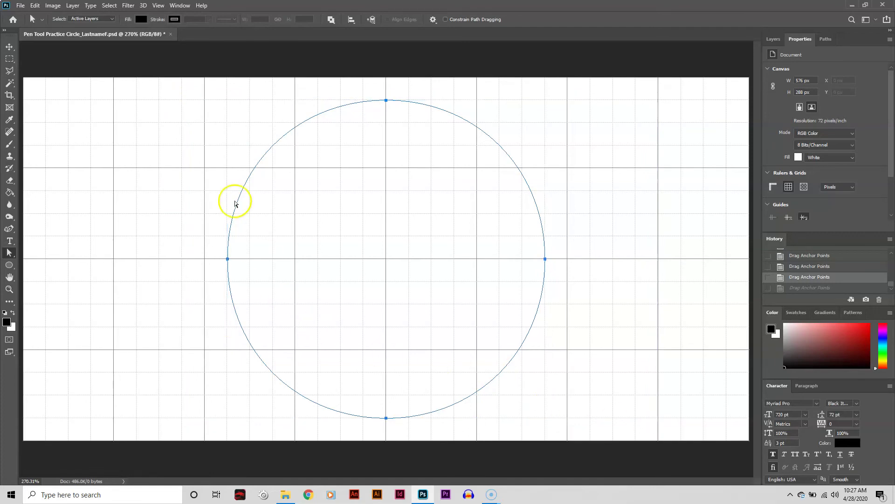
left_click_drag(243, 188, 63, 186)
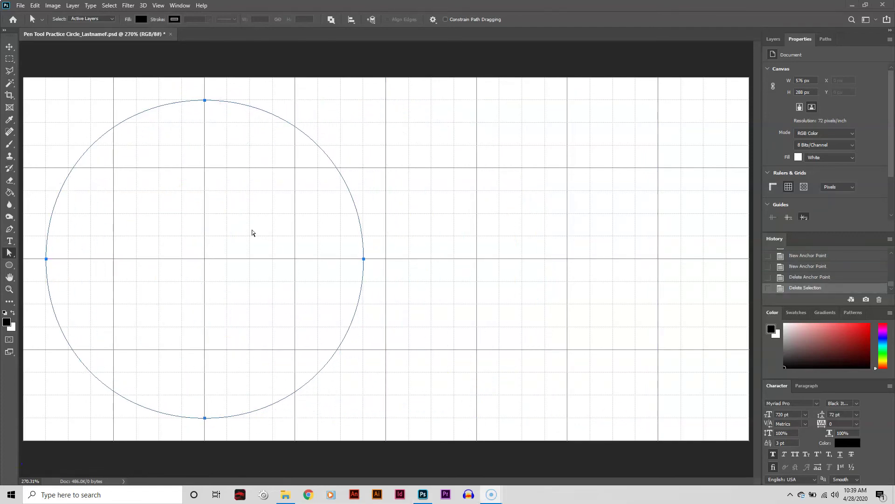
- With the Curvature Pen Tool, draw a closed practice shape and delete it
left_click(9, 230)
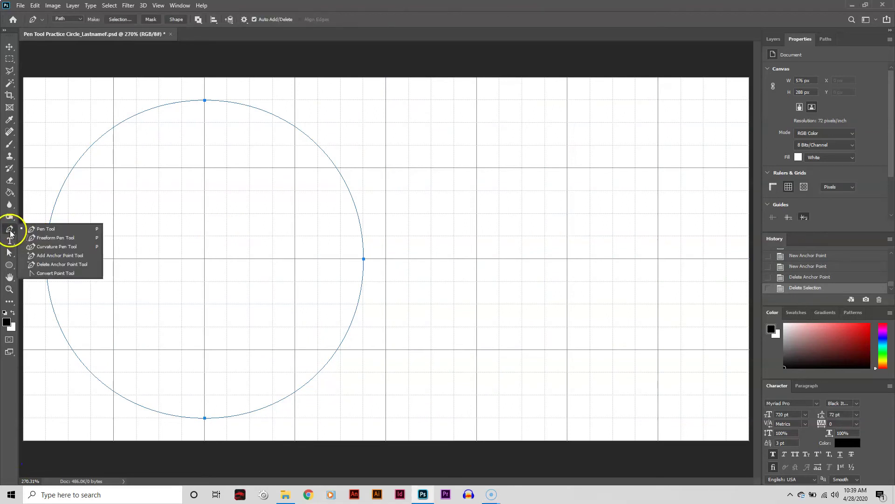
left_click(54, 248)
left_click(561, 149)
left_click(446, 222)
left_click(496, 272)
left_click(493, 346)
left_click(590, 342)
left_click(624, 236)
left_click(579, 208)
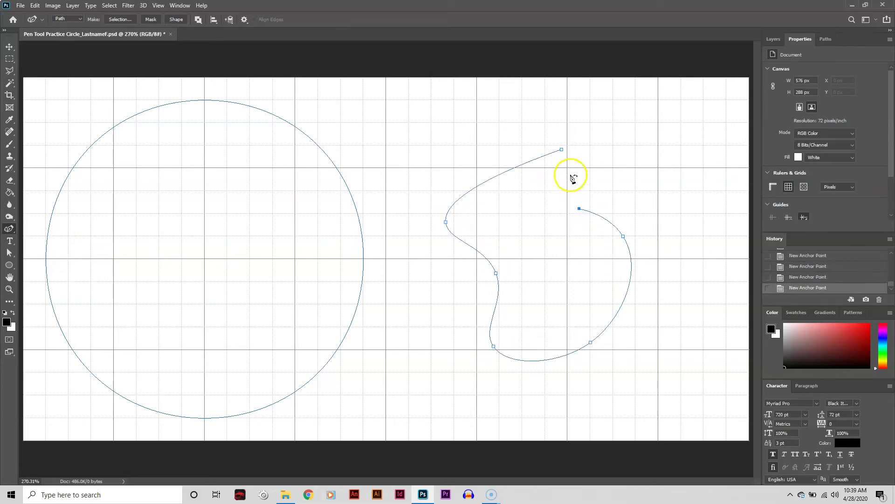
left_click(562, 150)
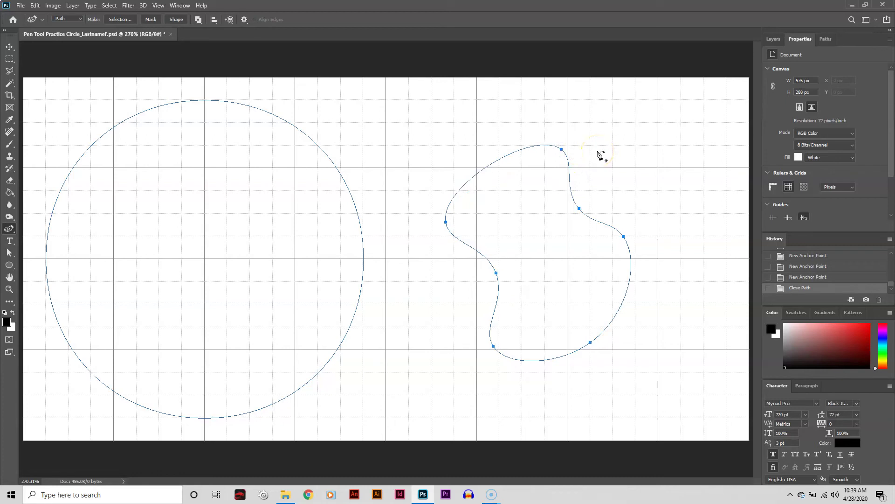
key("Delete")
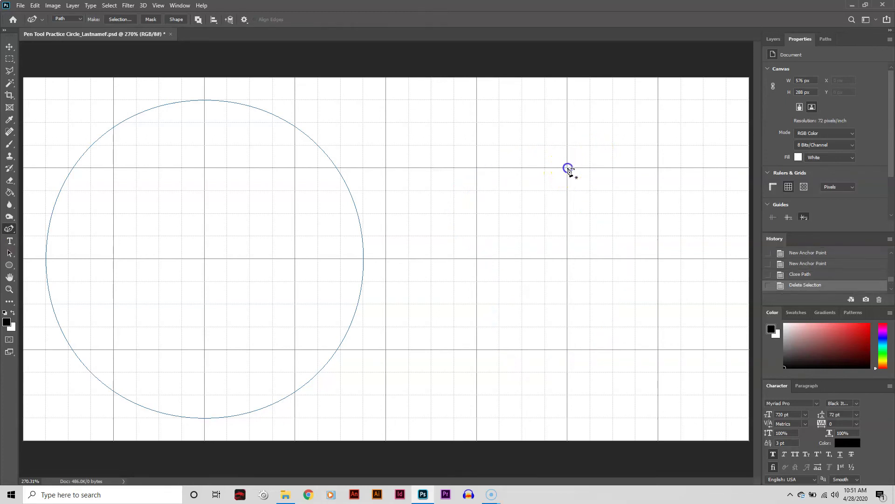
- Draw a smaller closed circle through four grid points on the canvas's right side
left_click(568, 168)
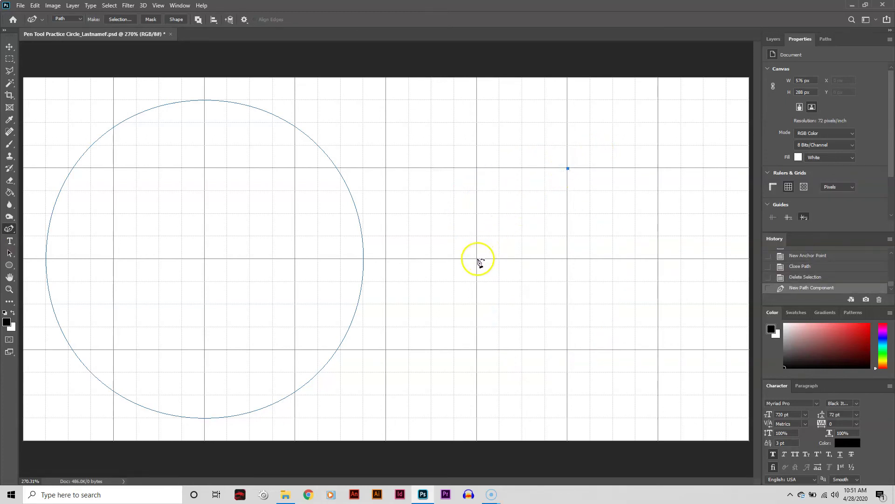
left_click(477, 259)
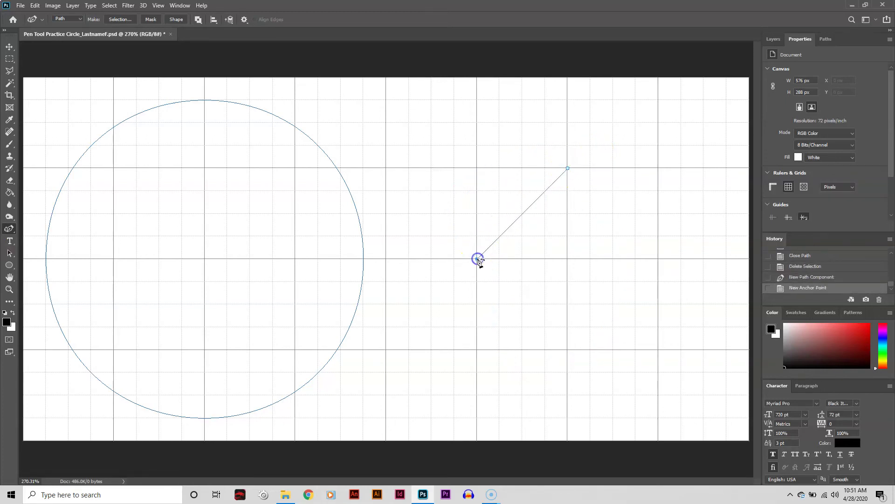
left_click(568, 350)
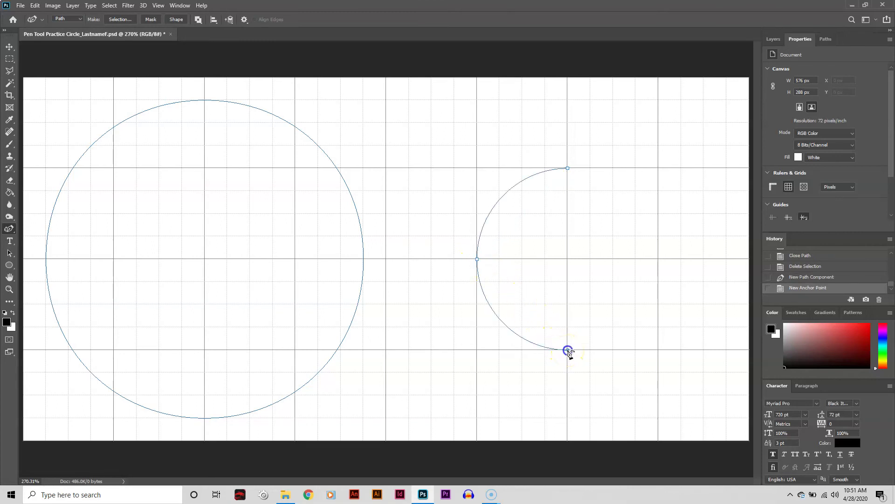
left_click(659, 259)
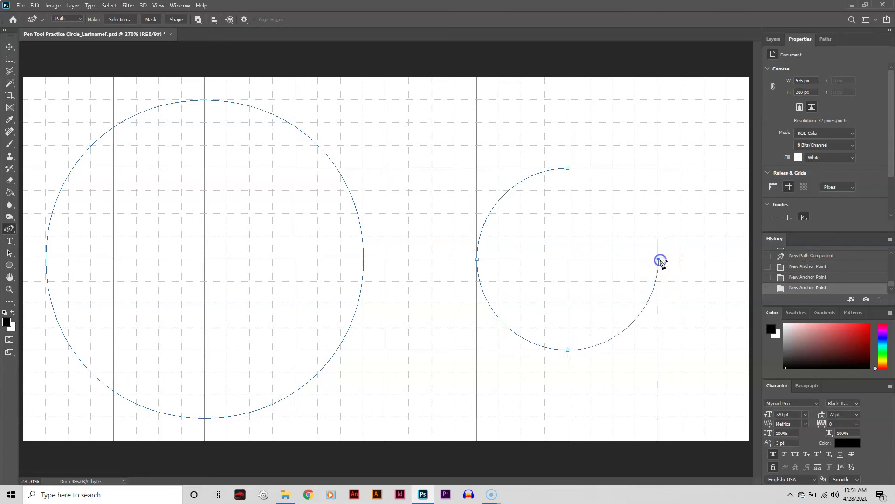
left_click(568, 167)
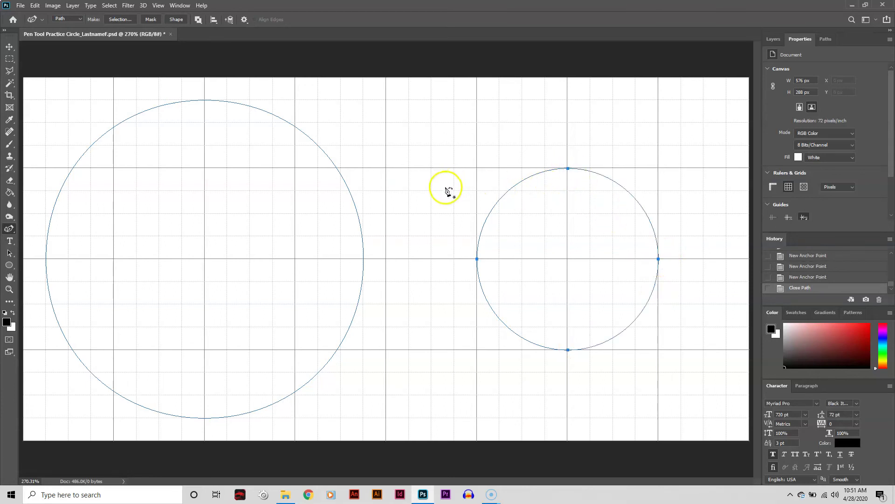
key("ctrl+t")
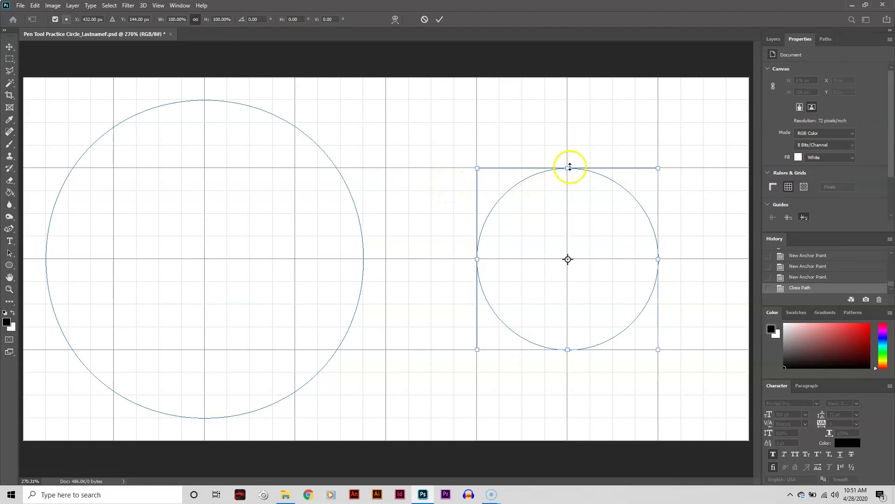
- Stretch the right circle's top and bottom handles to scale it to 175%, then commit
left_click_drag(570, 166, 568, 99)
left_click_drag(568, 347, 569, 415)
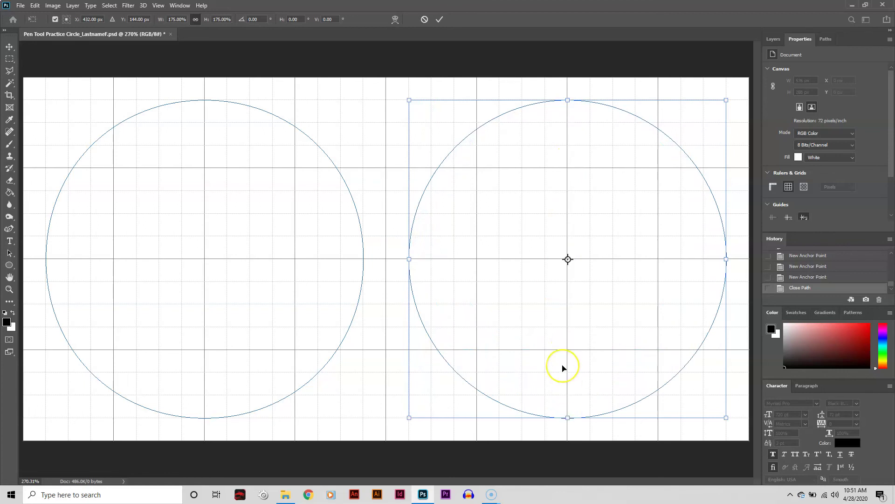
key("Return")
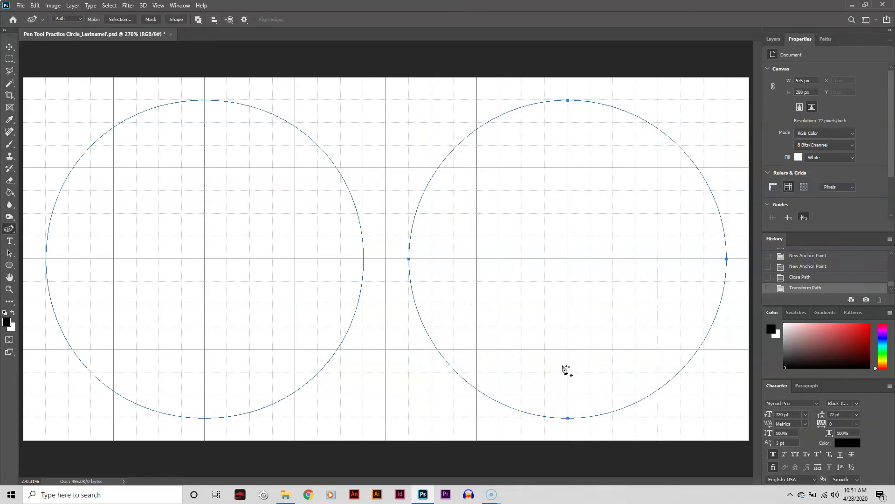